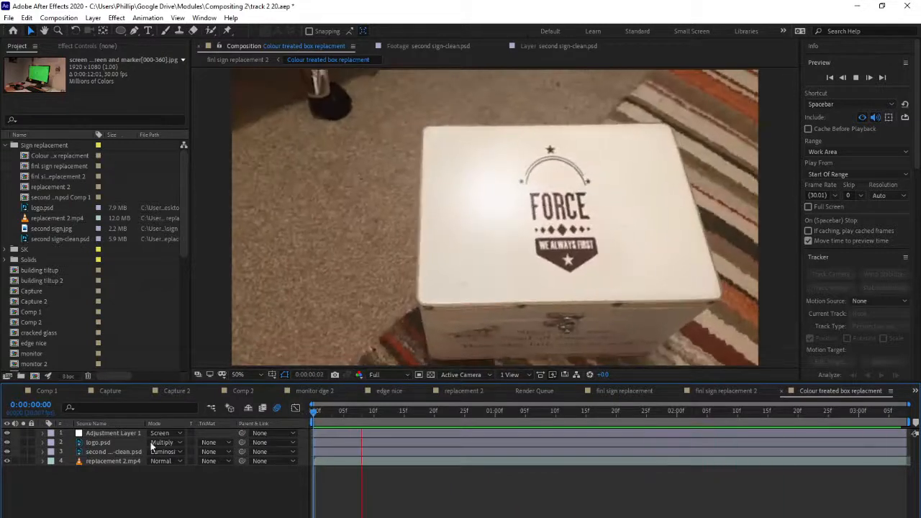
- Stop the preview and solo the replacement 2.mp4, second sign-clean.psd and logo.psd layers one after another to examine how the composite builds up
key("space")
left_click(23, 461)
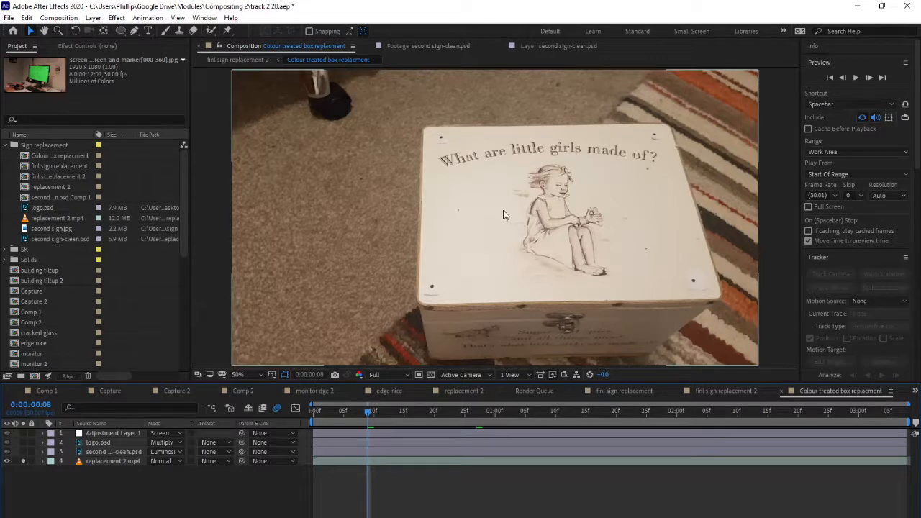
left_click(23, 451)
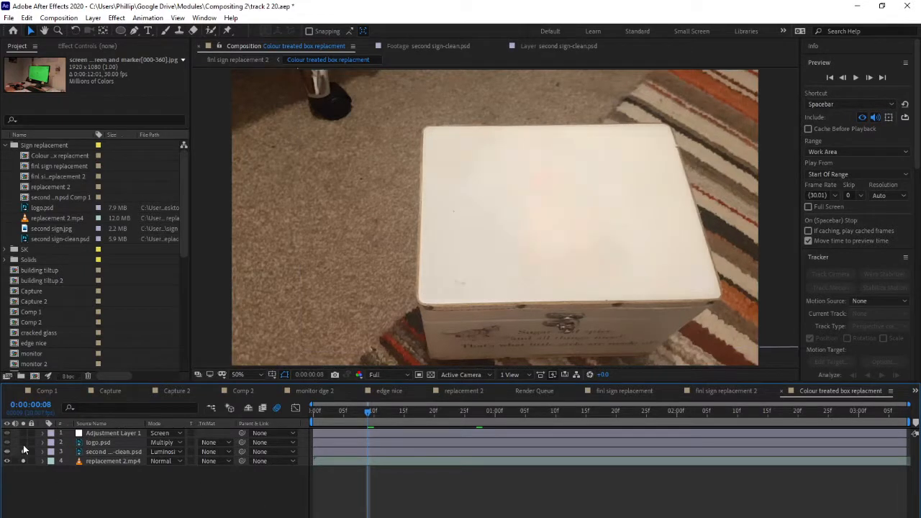
left_click(23, 443)
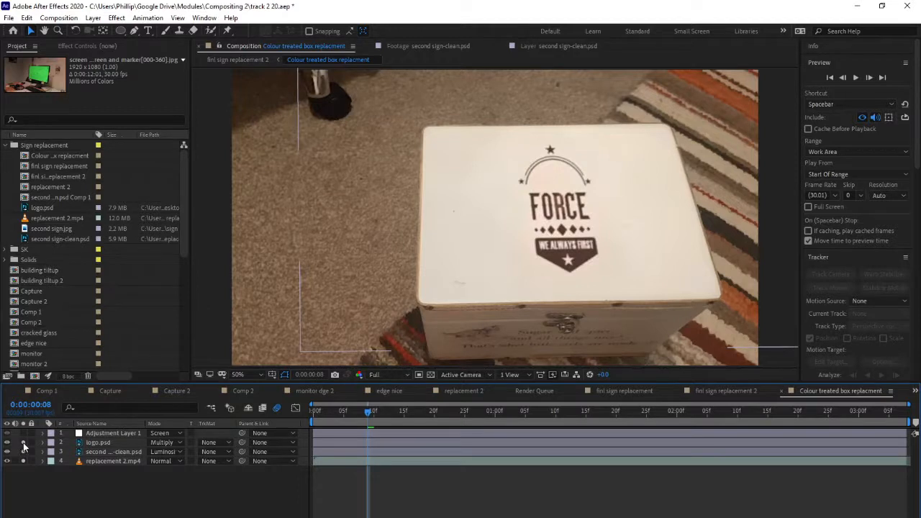
left_click(23, 449)
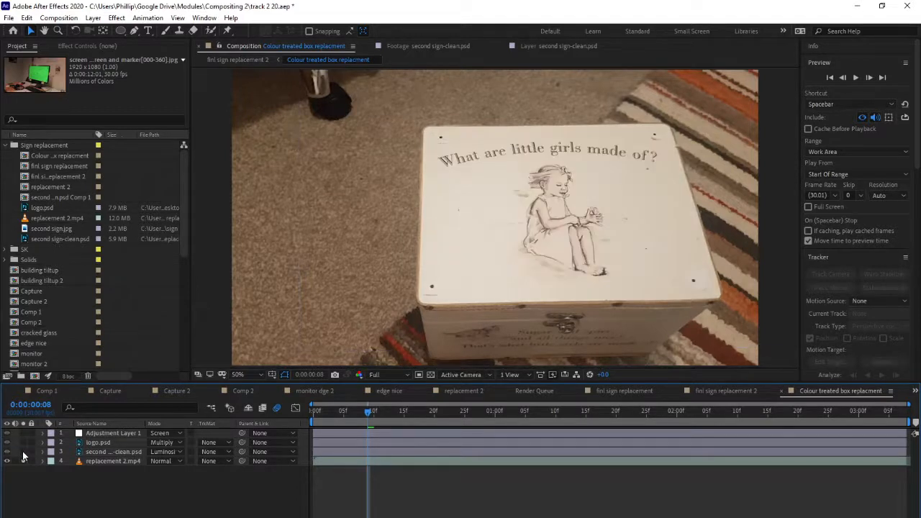
left_click(25, 453)
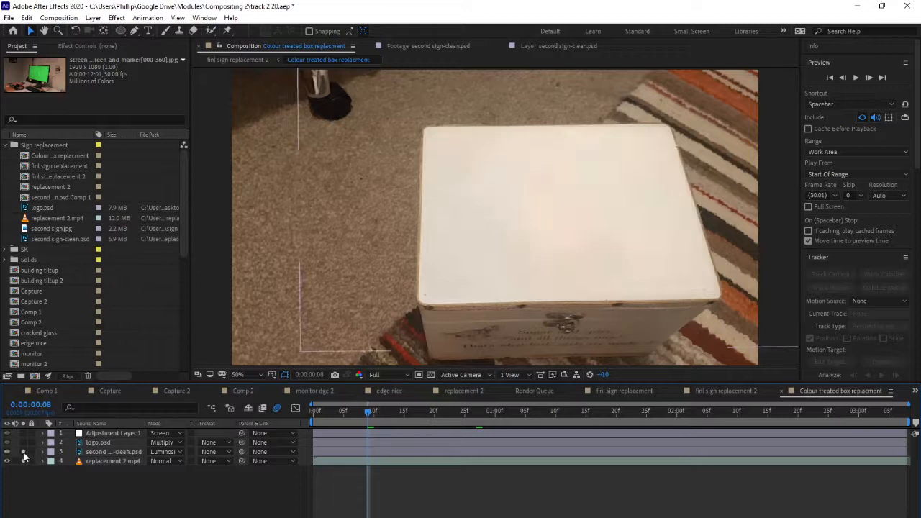
- Isolate second sign-clean.psd at 0:00:01:07, solo logo.psd along with it to inspect the replacement artwork, and clear the solos
left_click(23, 451)
left_click_drag(369, 412, 545, 418)
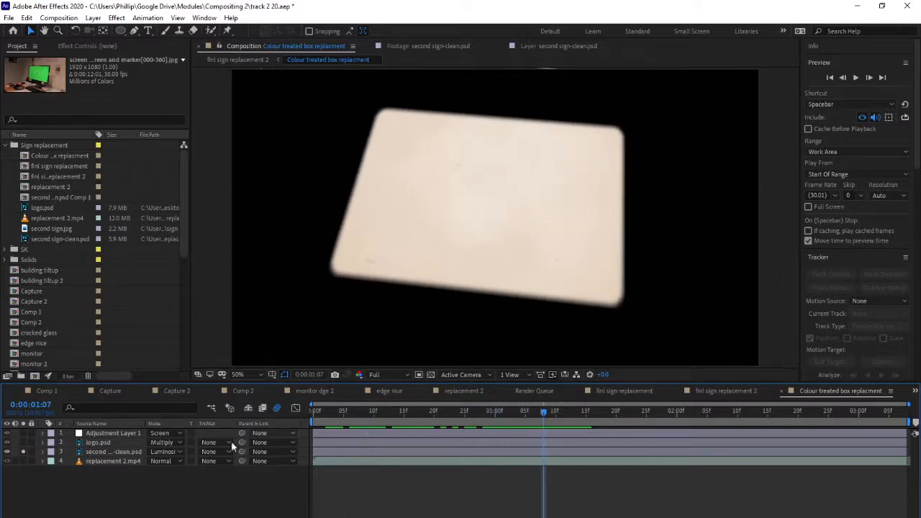
left_click(22, 443)
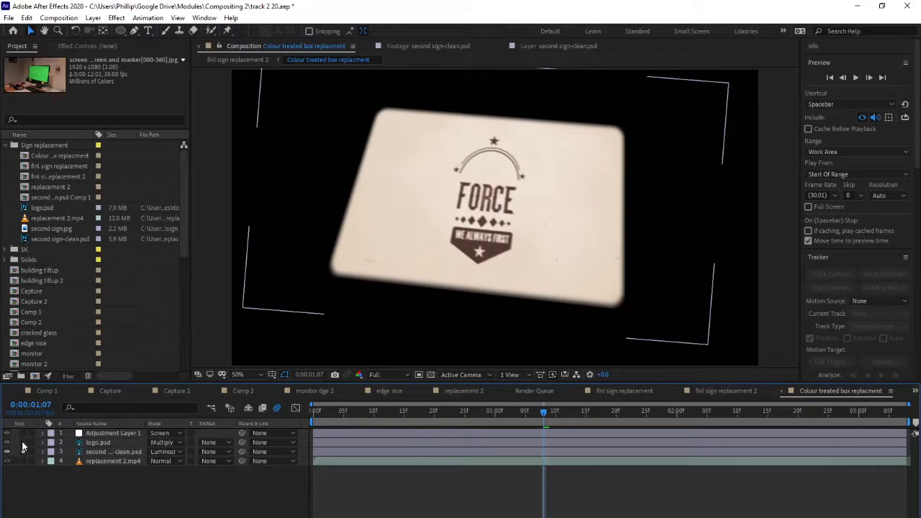
left_click(22, 451)
left_click(23, 451)
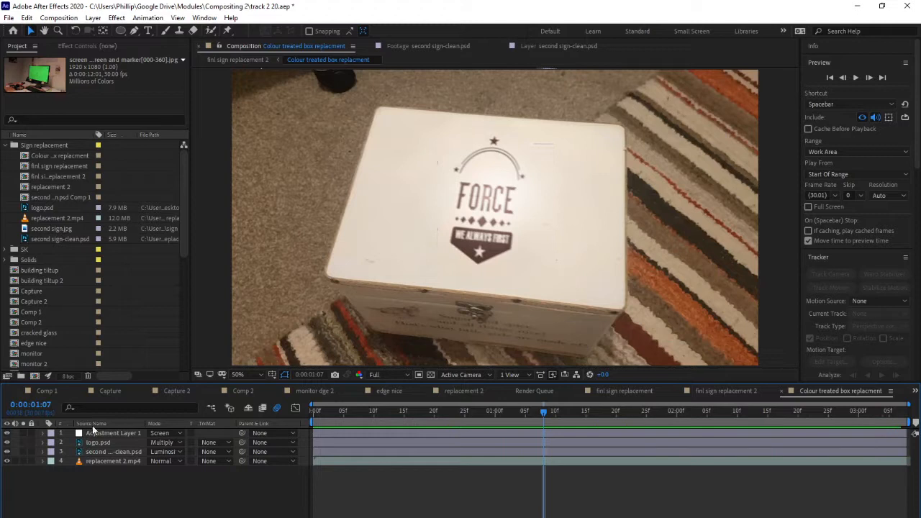
- Toggle the visibility of Adjustment Layer 1 to compare the box lid with and without the highlight
left_click(7, 433)
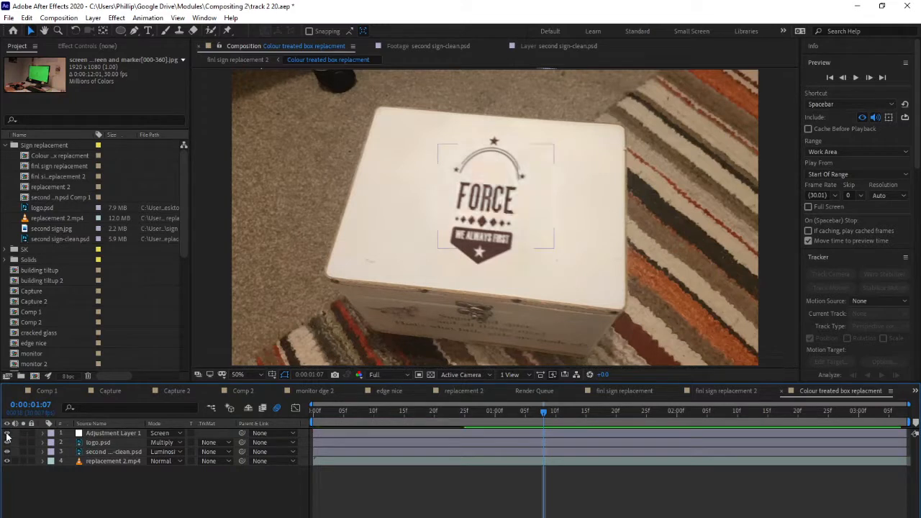
left_click(6, 434)
left_click(6, 433)
left_click(6, 434)
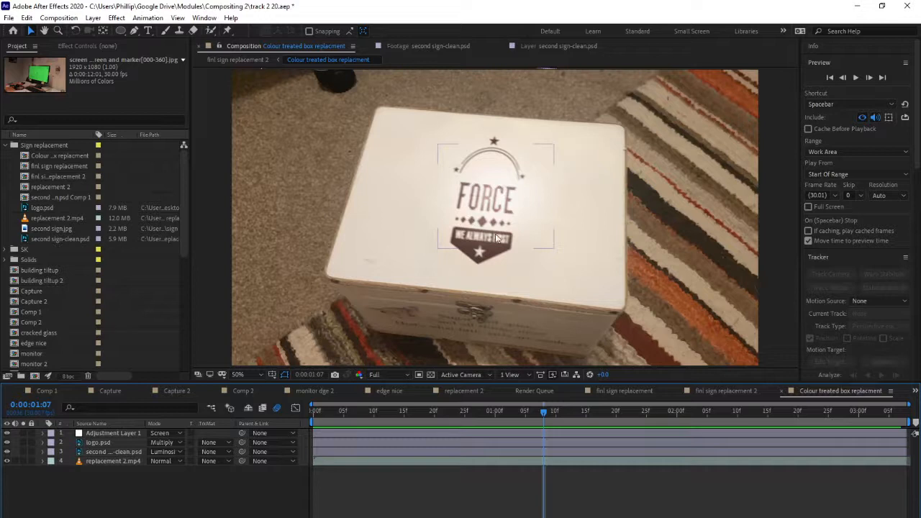
- Examine Adjustment Layer 1's mask and Curves effect against the light reflection at frames 0:00:01:12 and 0:00:01:06
left_click(482, 95)
left_click_drag(432, 411, 574, 409)
left_click(119, 435)
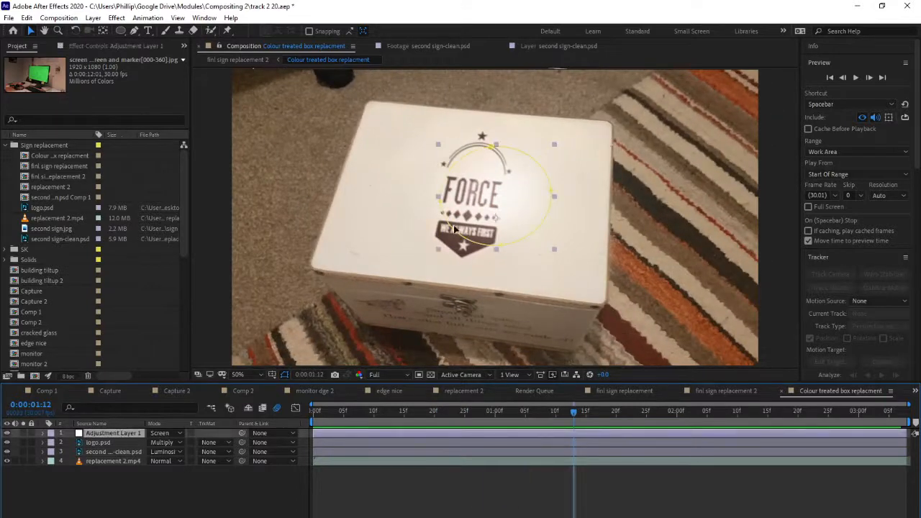
left_click(109, 45)
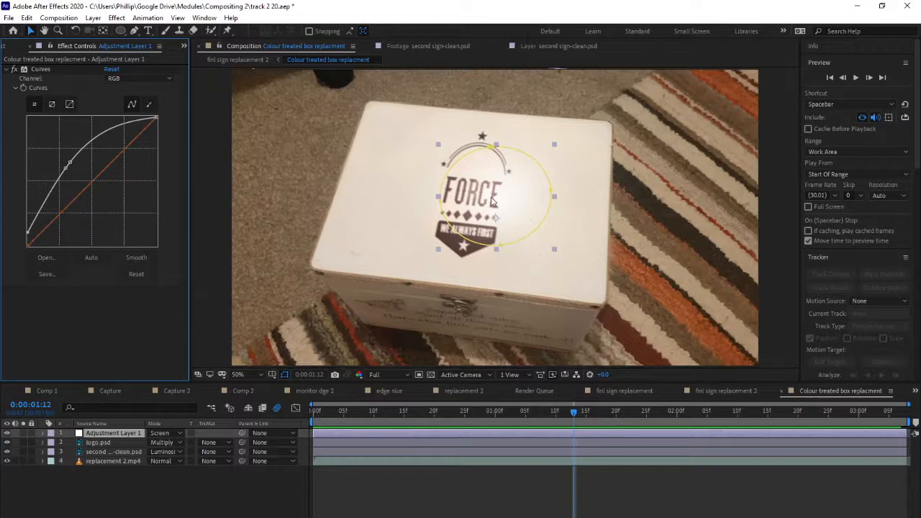
left_click_drag(581, 412, 539, 440)
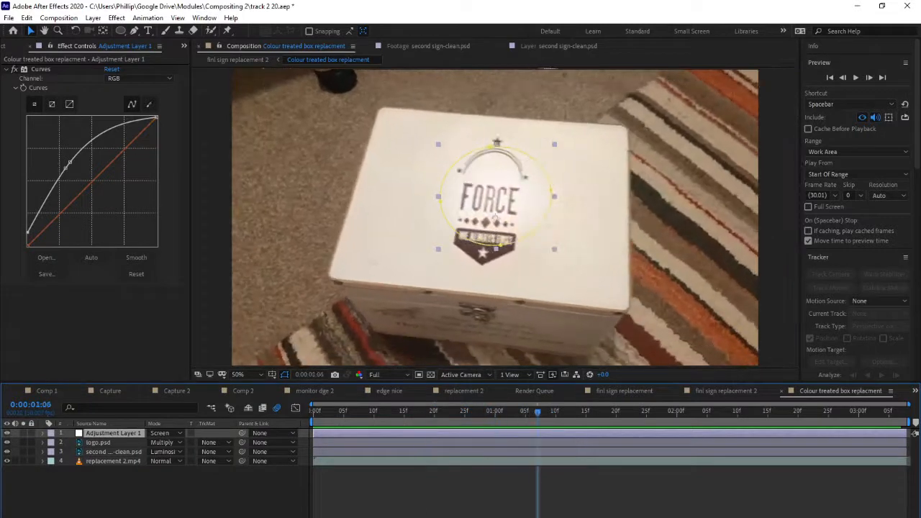
left_click(259, 510)
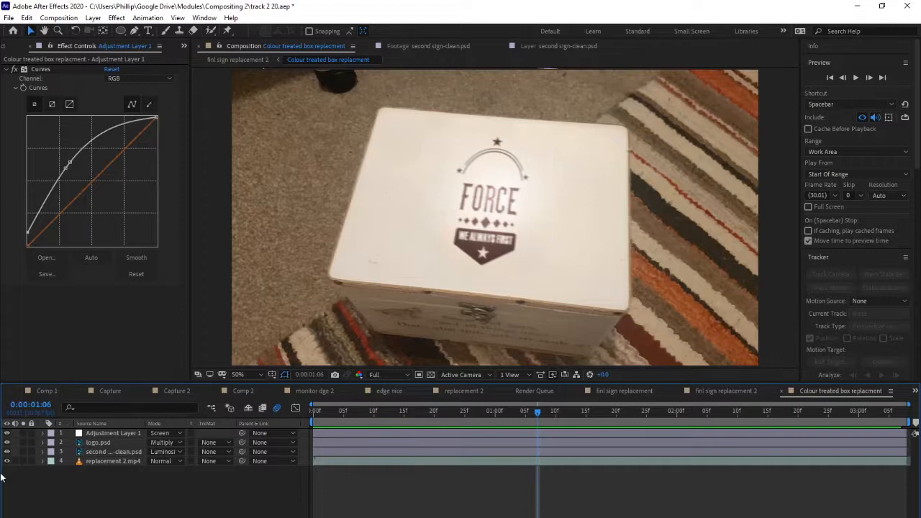
- Switch to Photoshop and rotate the second sign.jpg image 90° counter-clockwise so its text reads upright
left_click(101, 454)
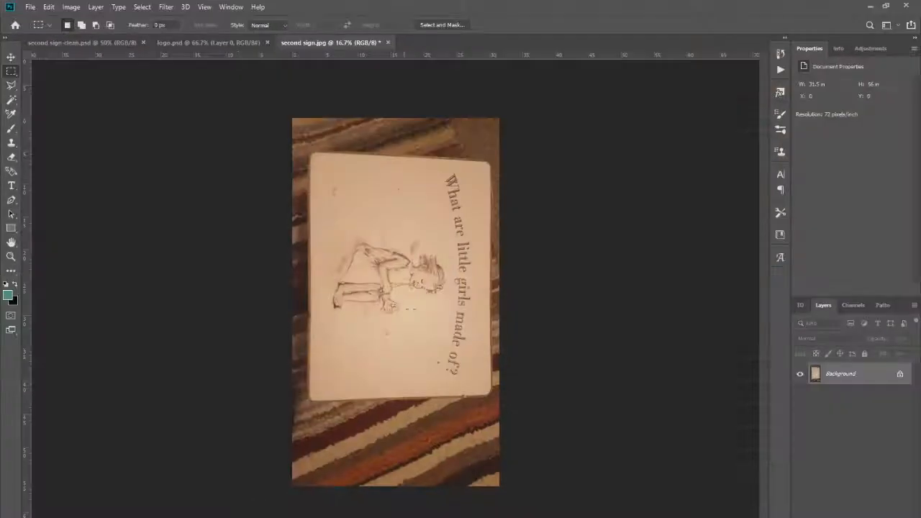
left_click(70, 7)
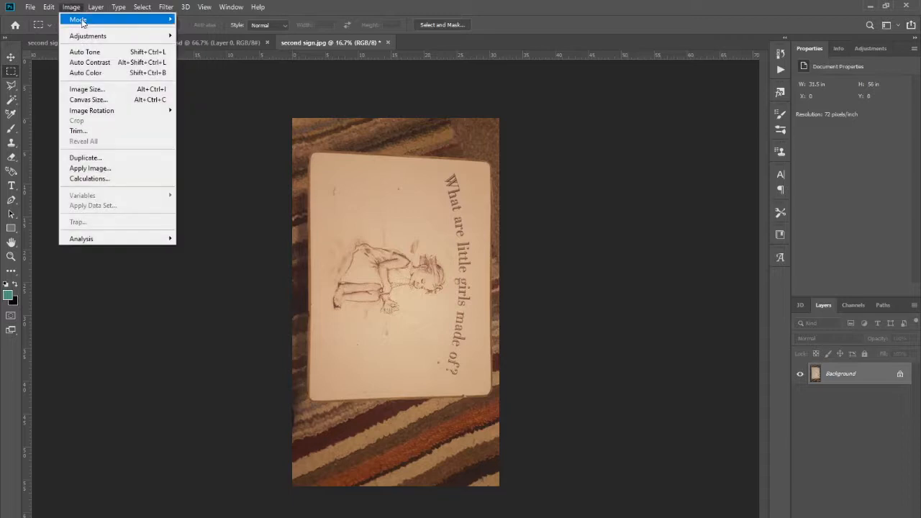
mouse_move(107, 113)
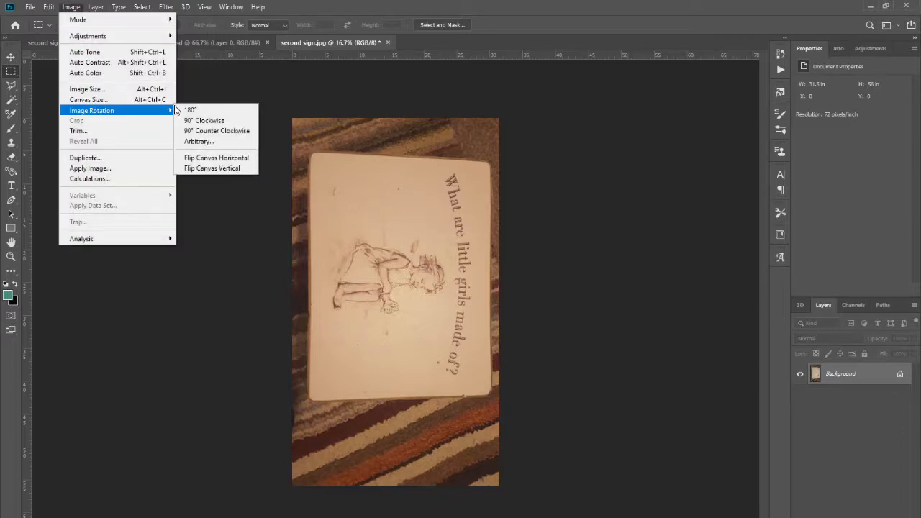
left_click(214, 123)
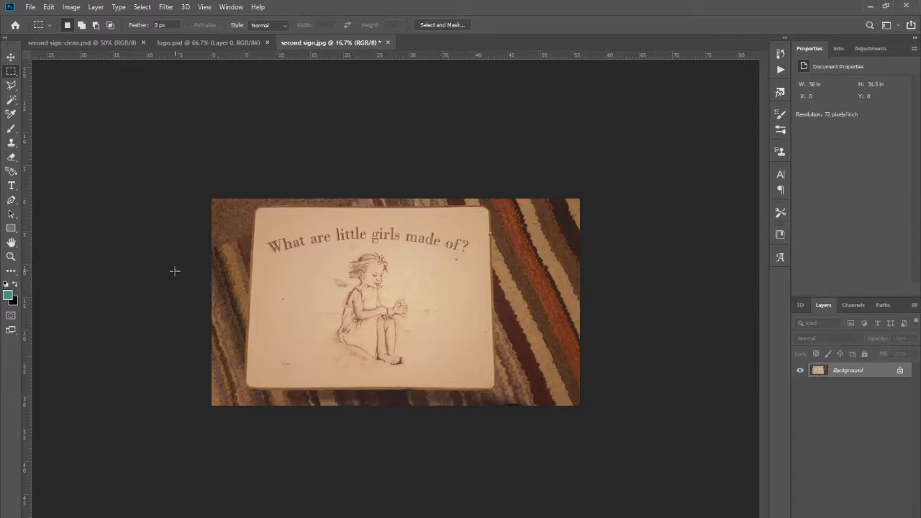
- Resize the second sign.jpg image to 1920 by 1080 pixels
key("ctrl+a")
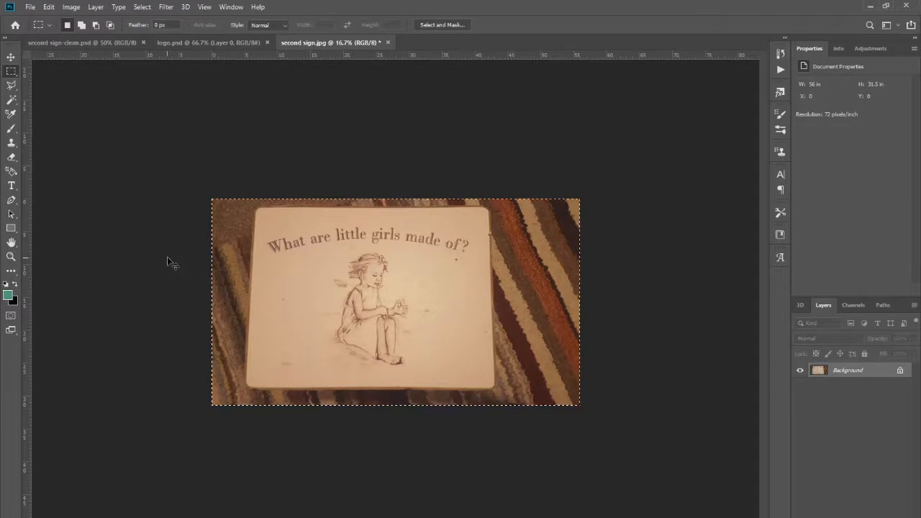
left_click(260, 227)
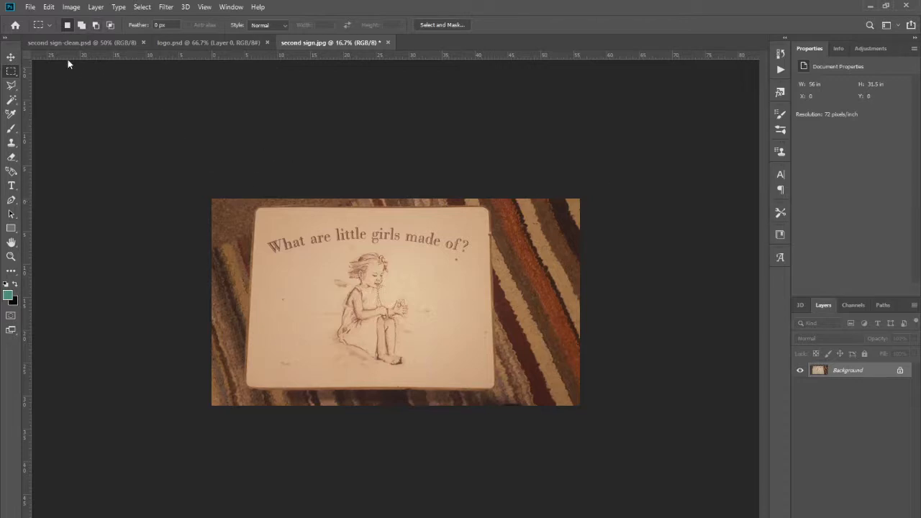
left_click(70, 9)
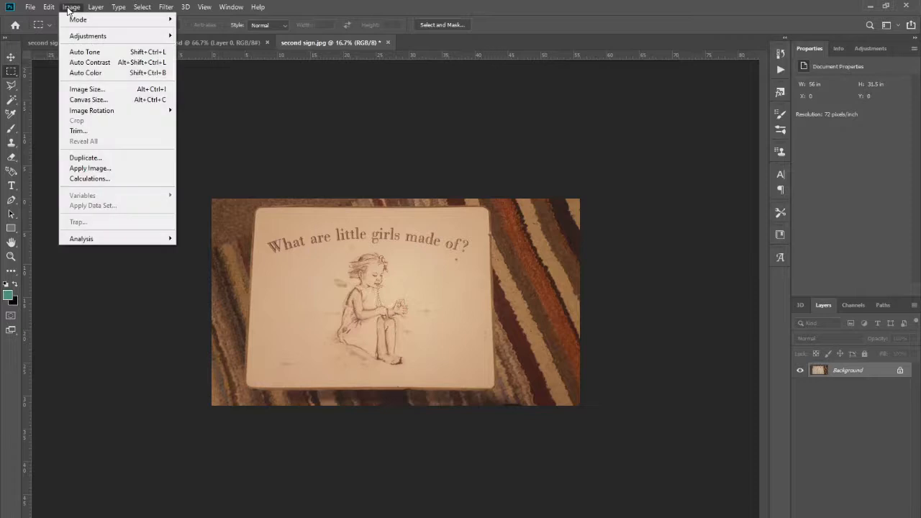
left_click(98, 88)
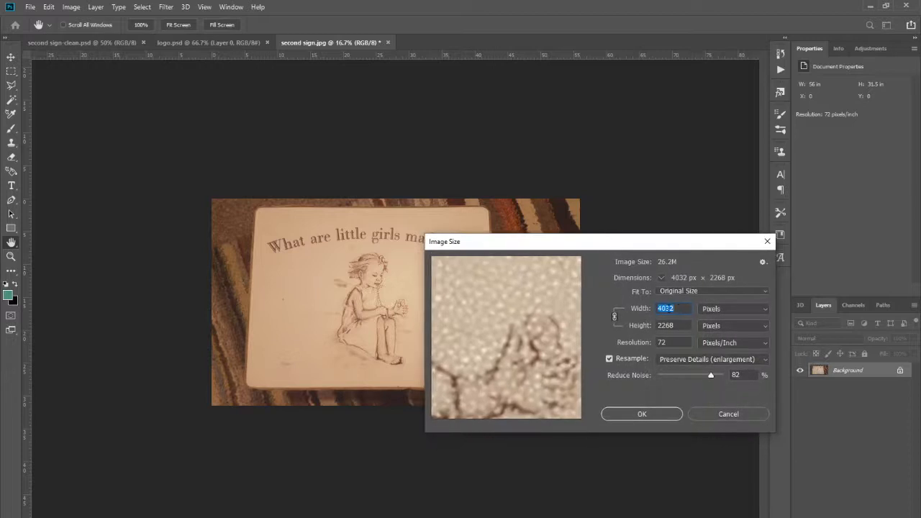
type("1920")
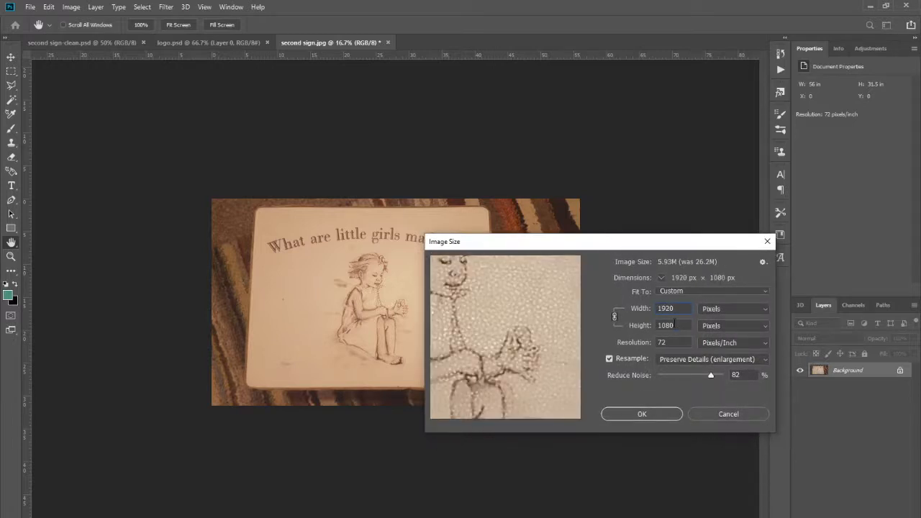
left_click(657, 416)
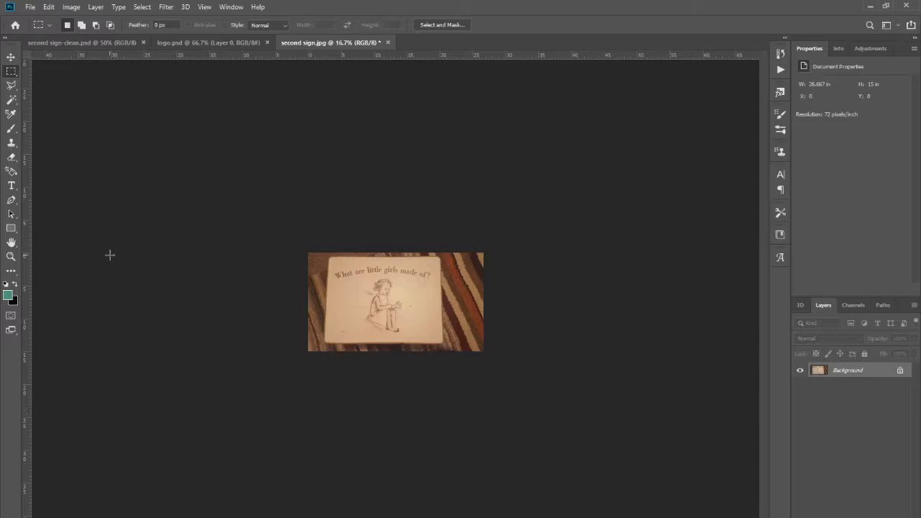
- Select the whole image, distort its four corners outward with Free Transform until the box lid fills the canvas, and deselect
key("ctrl+a")
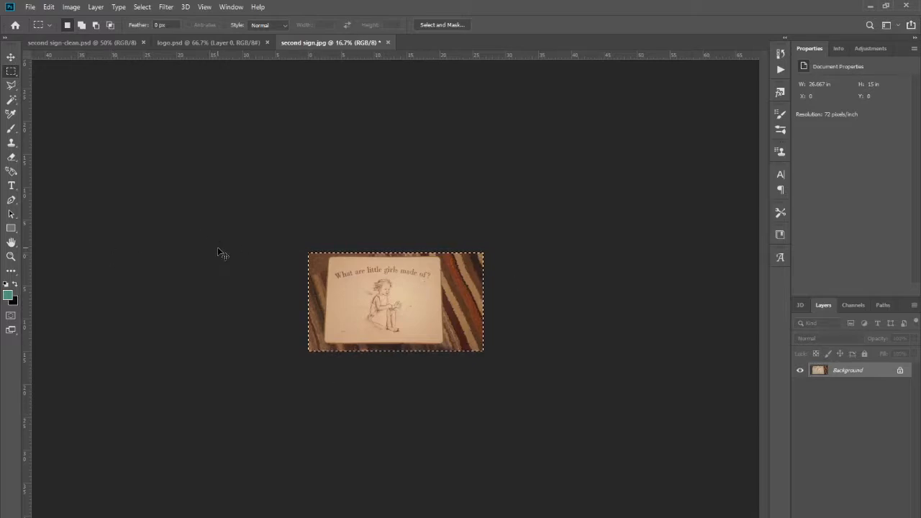
key("ctrl+t")
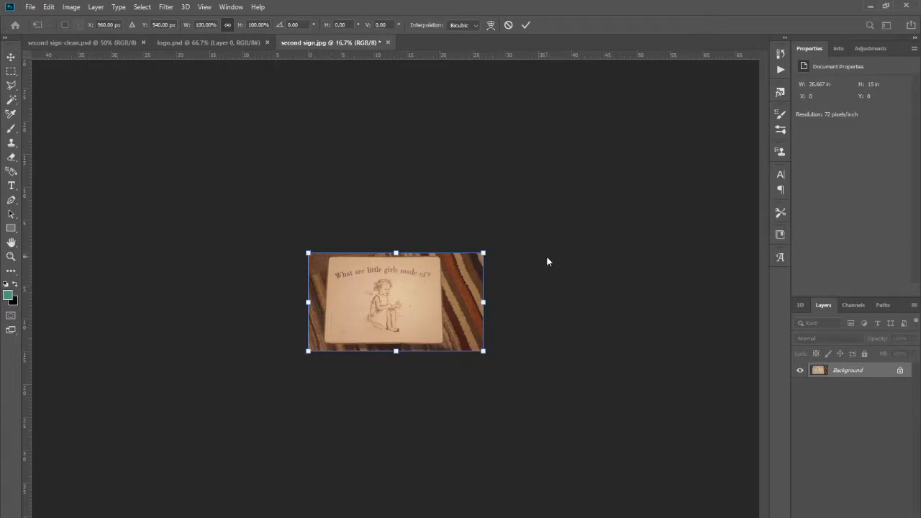
left_click_drag(482, 252, 553, 245)
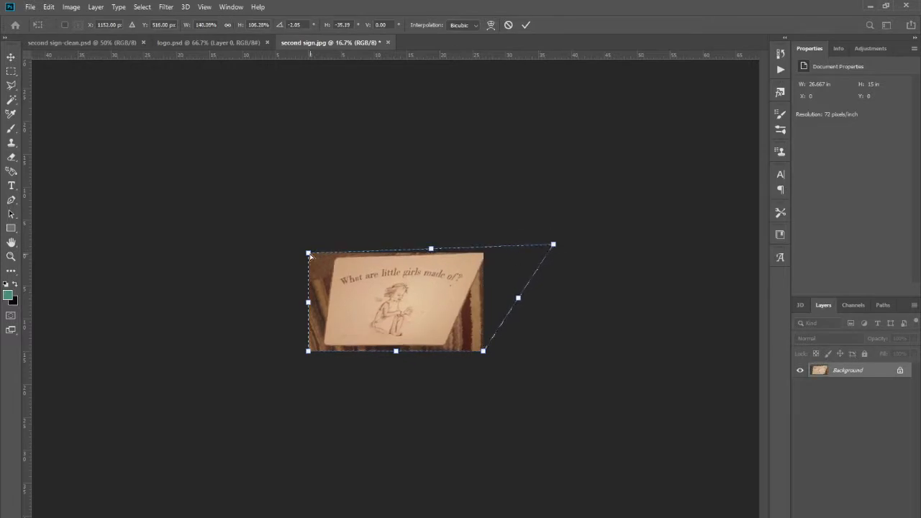
left_click_drag(309, 253, 270, 243)
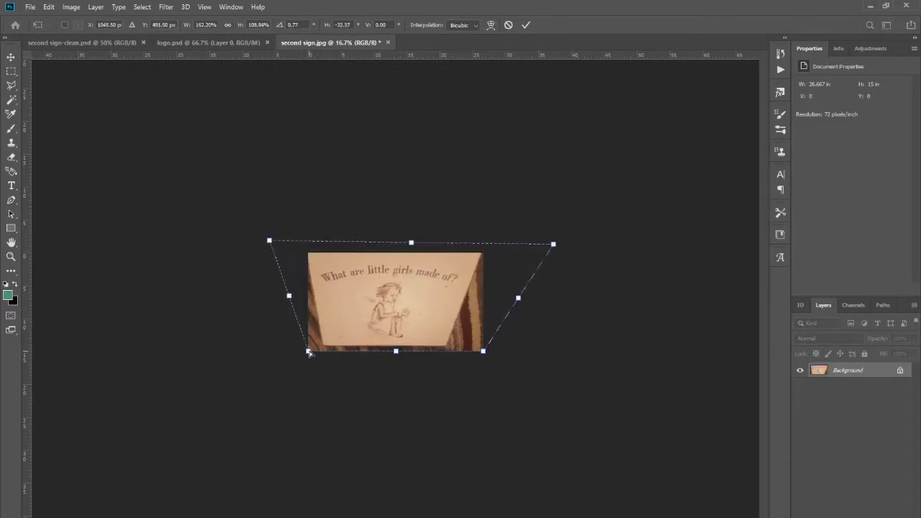
left_click_drag(308, 352, 288, 369)
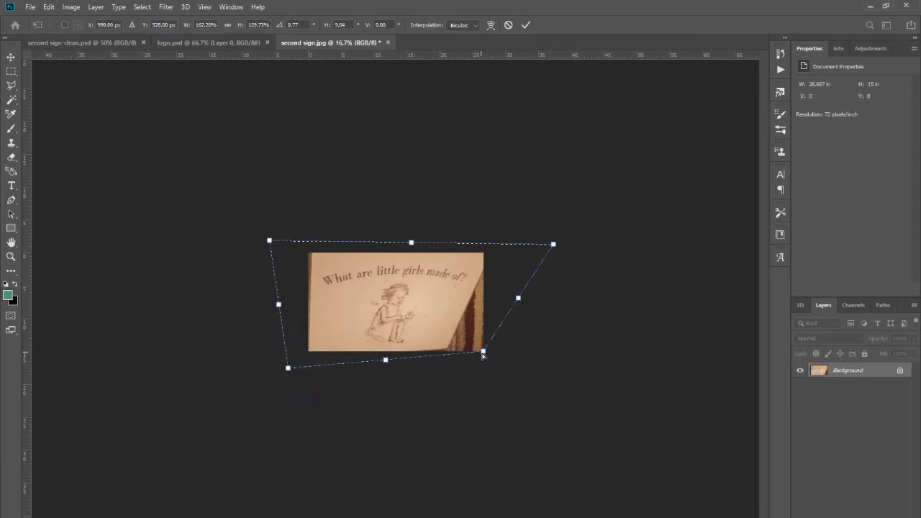
left_click_drag(483, 351, 535, 384)
left_click_drag(545, 314, 561, 319)
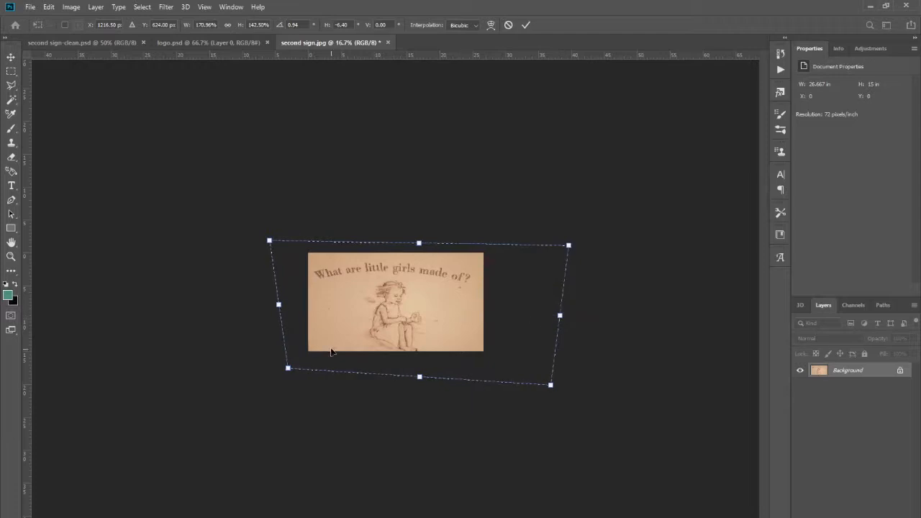
key("Return")
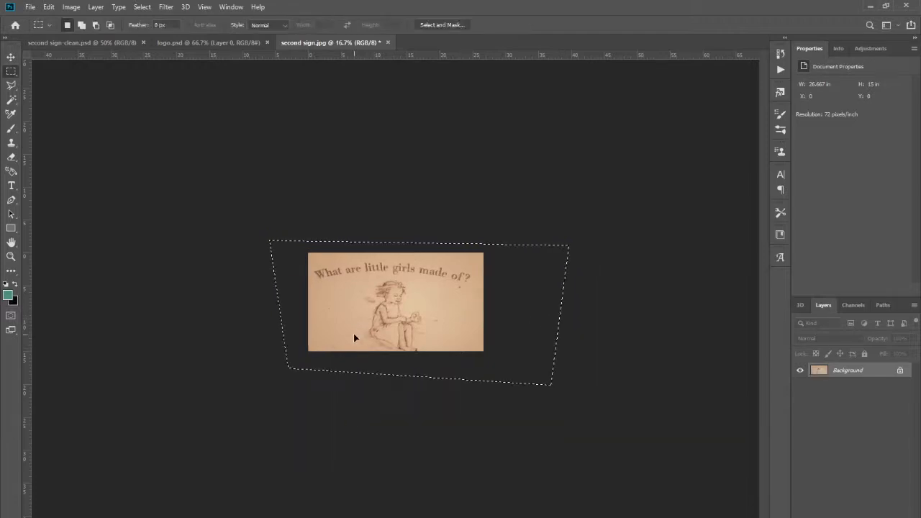
left_click(360, 336)
key("ctrl+plus")
key("ctrl+plus")
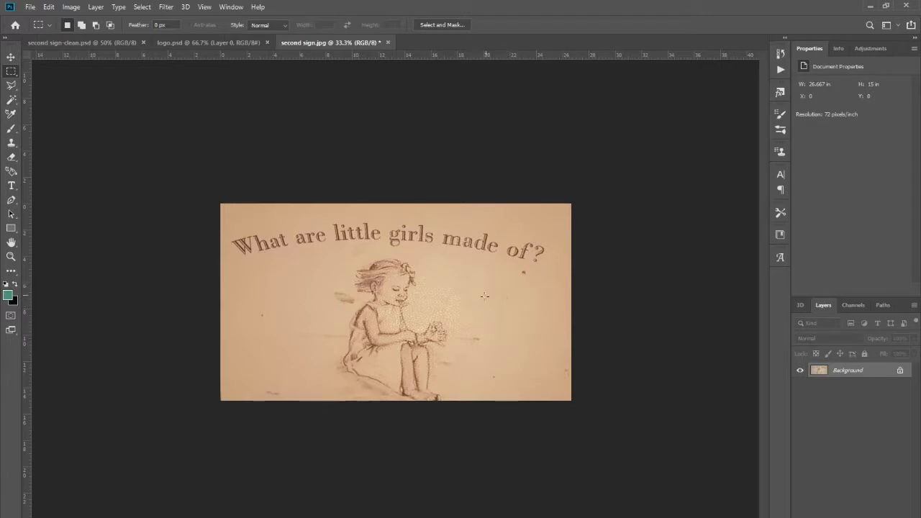
- View the cleaned lid texture in second sign-clean.psd, and switch back to After Effects
left_click(81, 42)
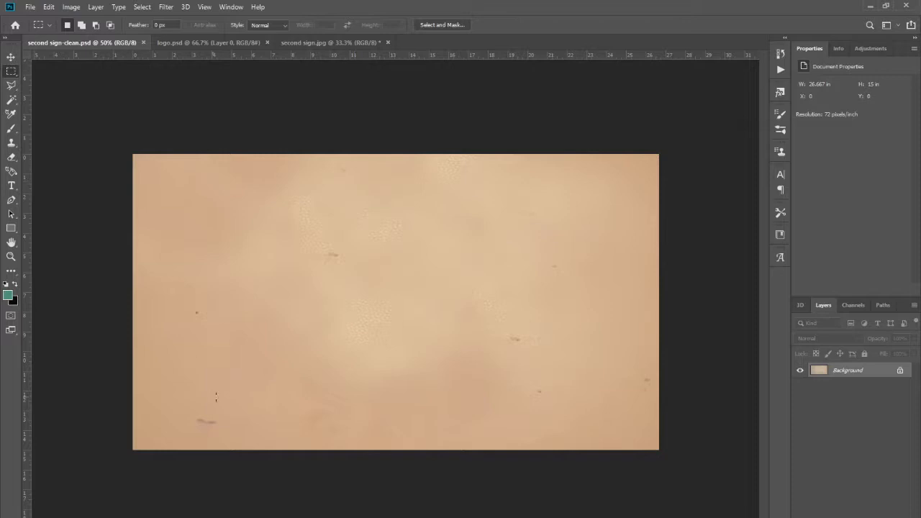
left_click(870, 6)
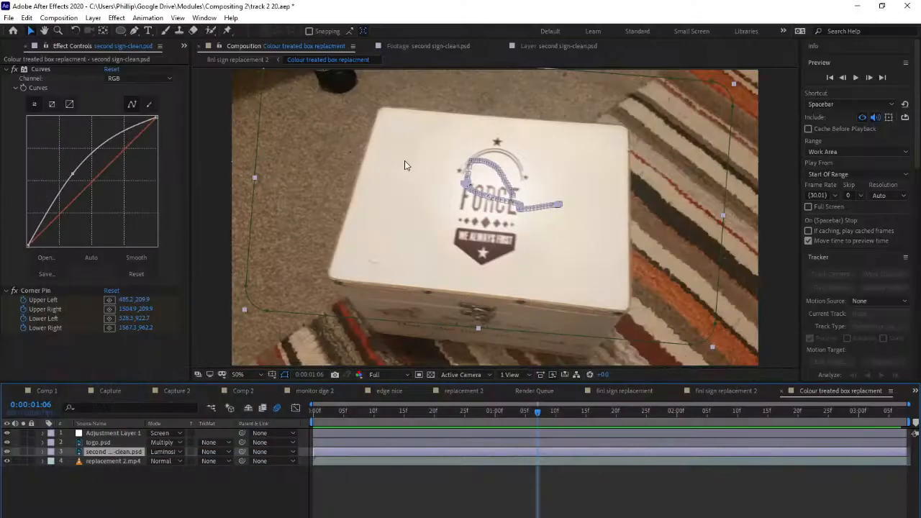
- Compare the composite with the second sign-clean.psd layer hidden and shown, and with the layer's Curves effect disabled
left_click(7, 452)
left_click(7, 451)
left_click(14, 70)
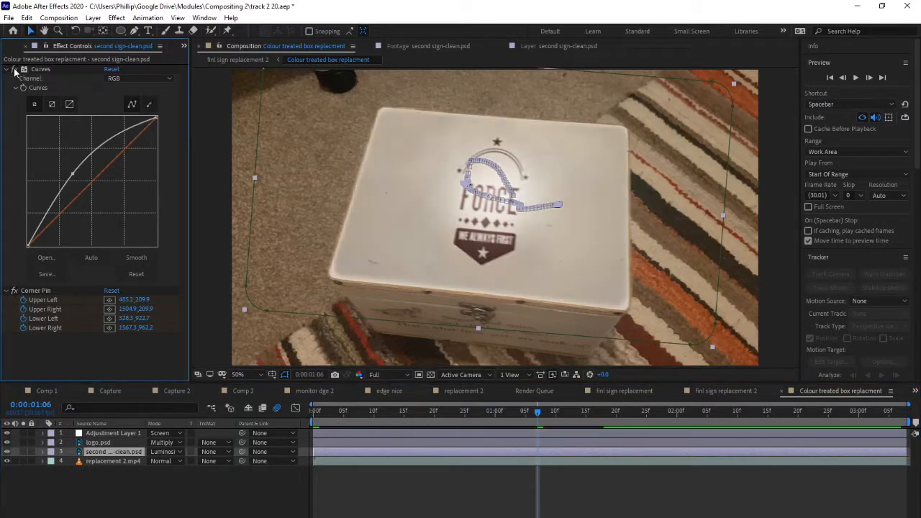
- Compare the composite with the second sign-clean.psd layer's Curves effect switched off and on
left_click(14, 70)
left_click(15, 70)
left_click(15, 69)
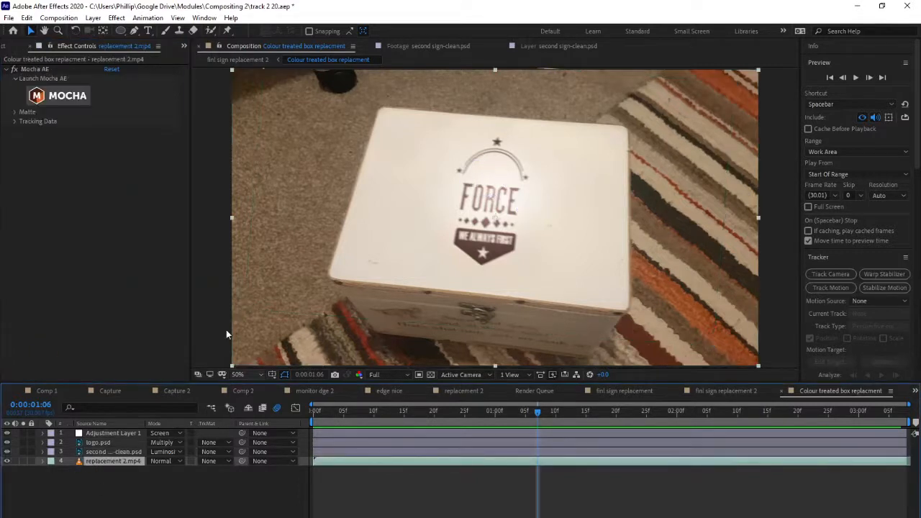
- Review Layer 1's lid track in Mocha AE with the surface hidden and shown, and expand the Tracking Data of replacement 2.mp4
left_click(71, 96)
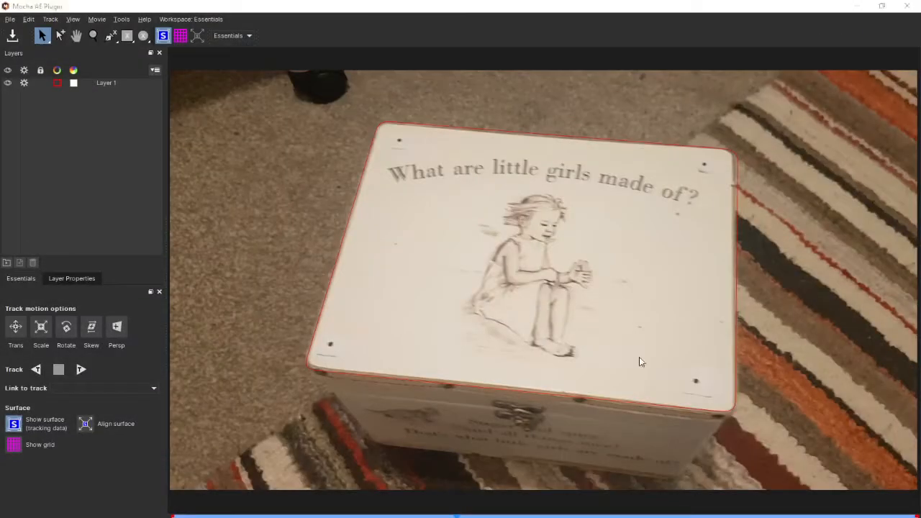
left_click(111, 86)
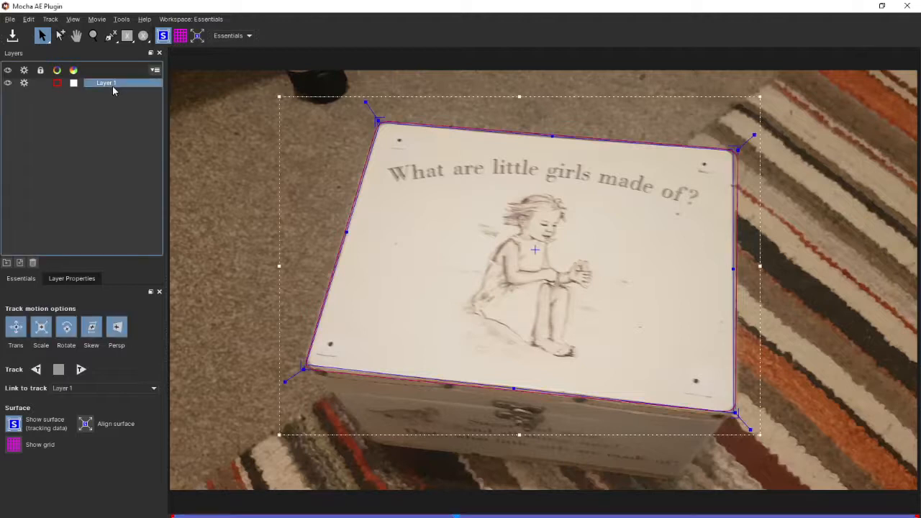
left_click(162, 36)
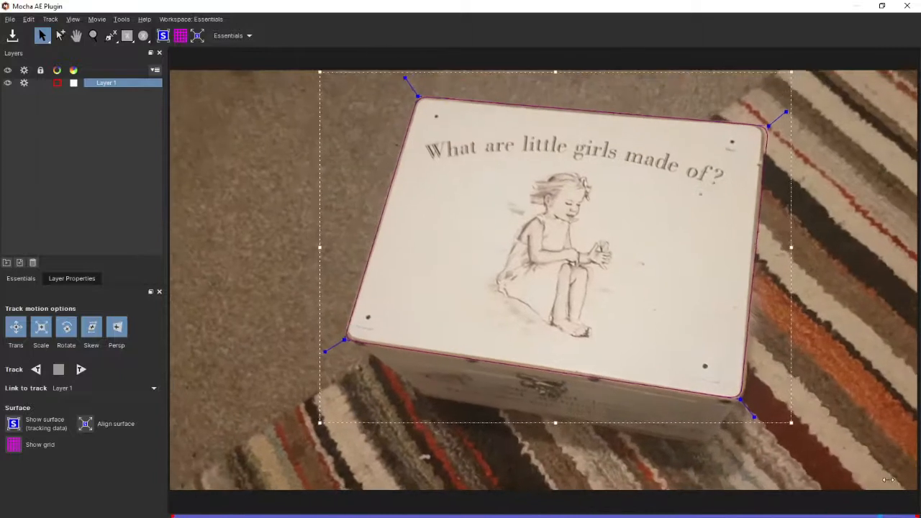
left_click(159, 36)
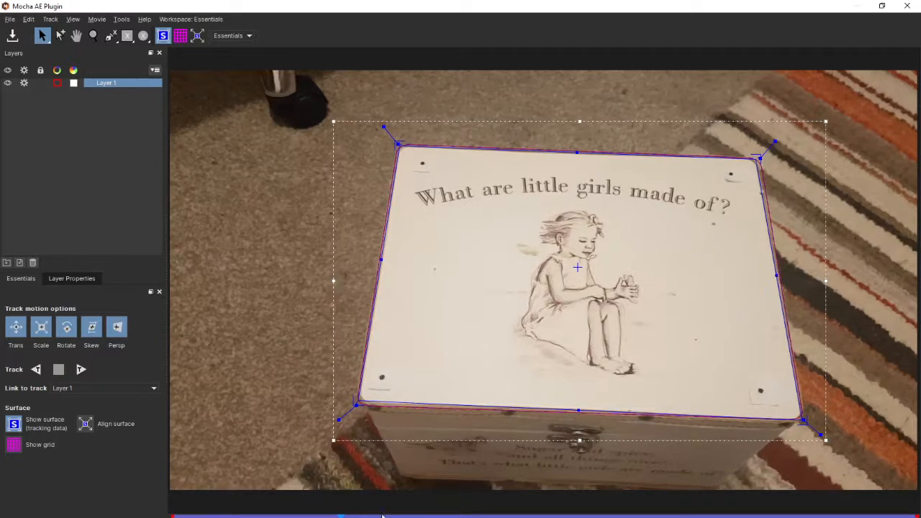
left_click(907, 6)
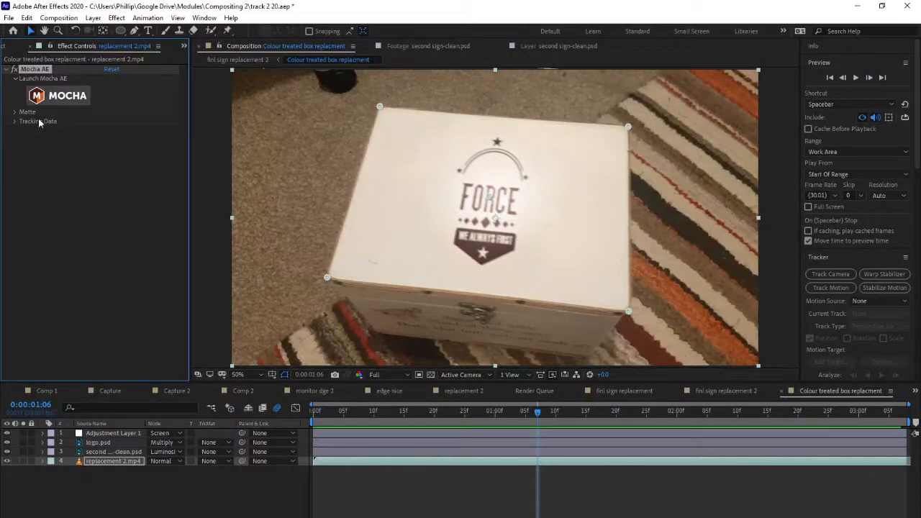
left_click(14, 123)
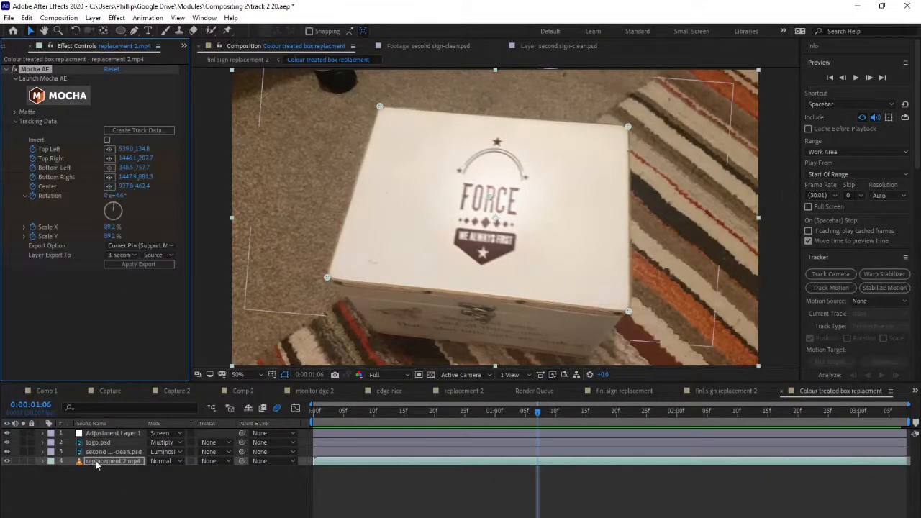
- Solo second sign-clean.psd, scrub back to 0:00:00:20 to check its tracked movement, and turn its solo off
left_click(23, 451)
left_click_drag(537, 414, 440, 426)
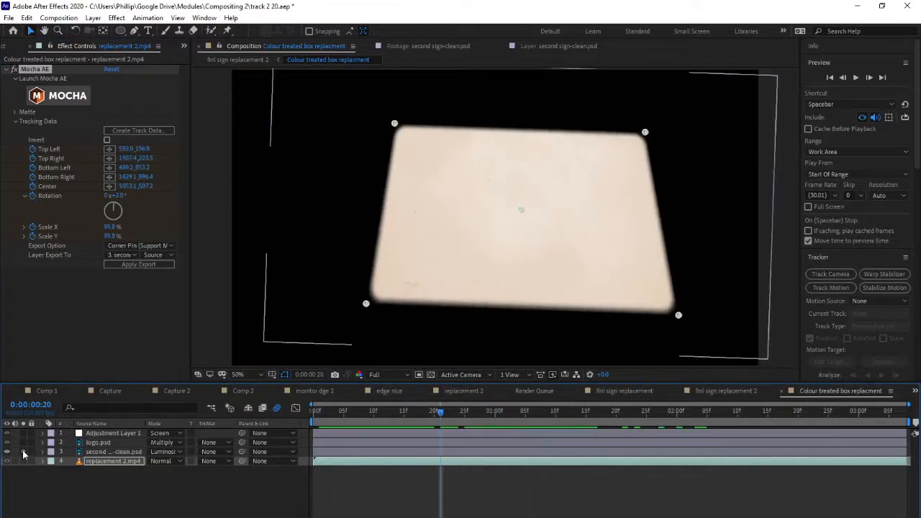
left_click(23, 451)
- Solo logo.psd, scrub through the opening frames to check its tracked movement, and restore the full composite
left_click(23, 442)
left_click(343, 415)
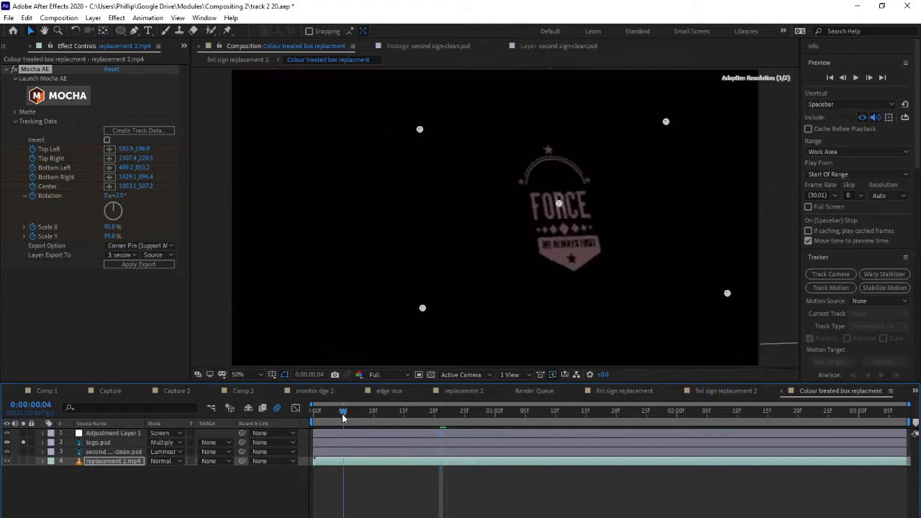
left_click_drag(342, 417, 422, 411)
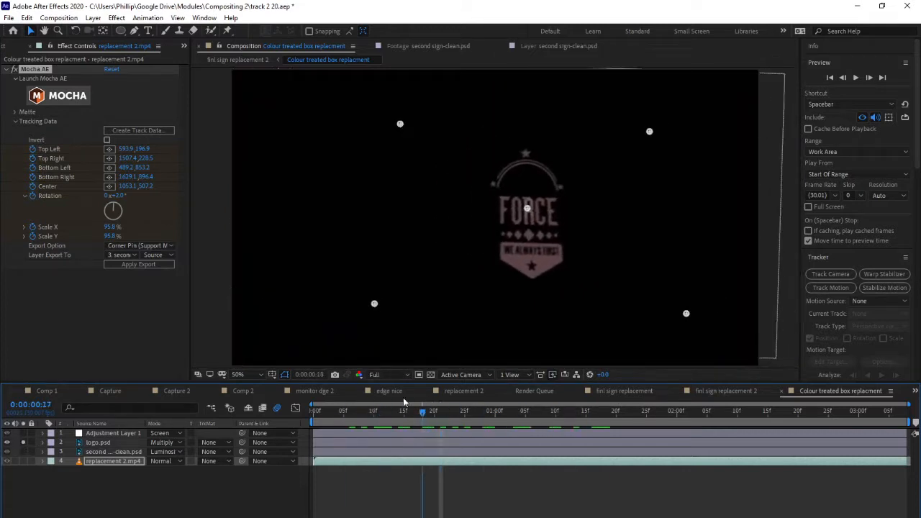
left_click(403, 410)
left_click(23, 442)
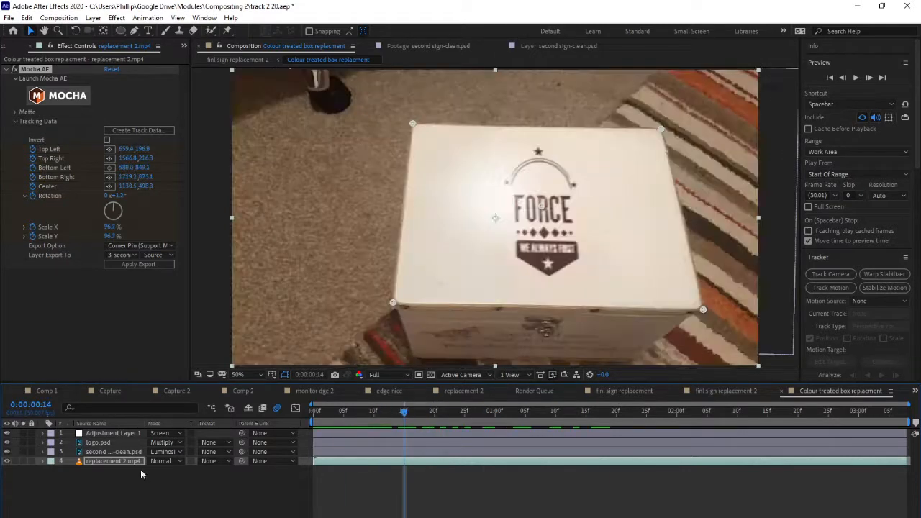
- Inspect logo.psd's effects and motion blur switch in the layer switches, checking the composite's motion blur as far as 0:00:02:11
left_click(99, 442)
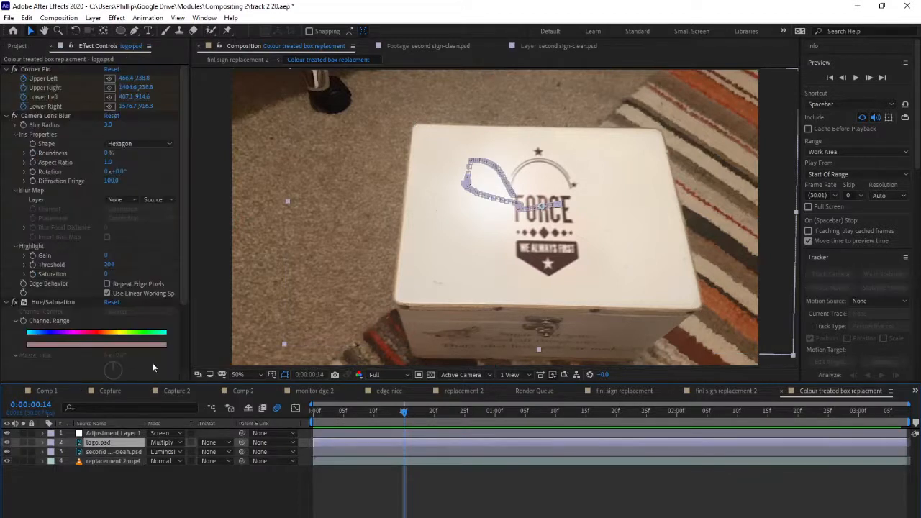
key("F4")
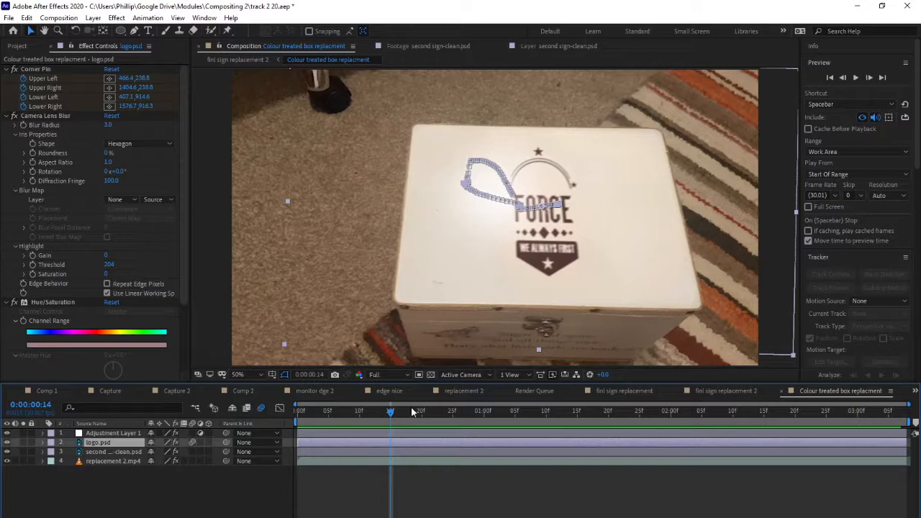
left_click_drag(402, 419, 743, 411)
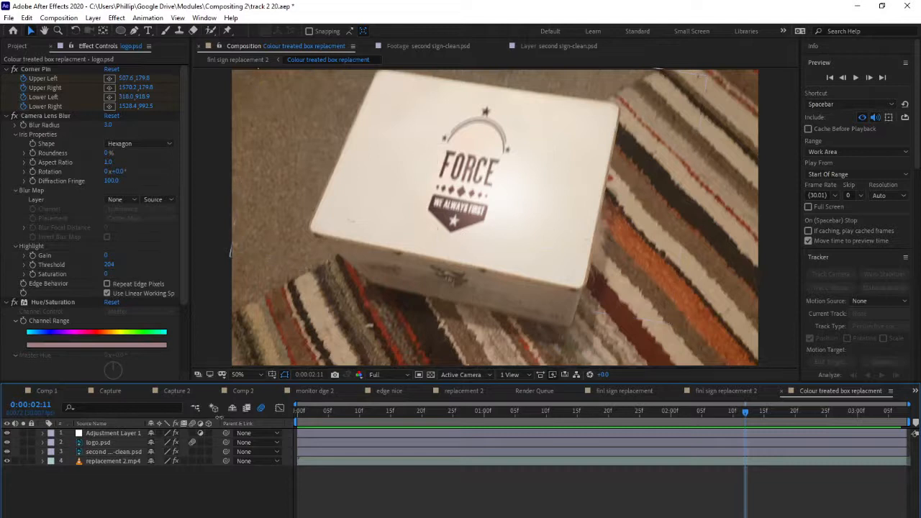
left_click(264, 407)
- Examine the Curves effect and elliptical mask of Adjustment Layer 1 while scrubbing back to 0:00:00:13
left_click(112, 433)
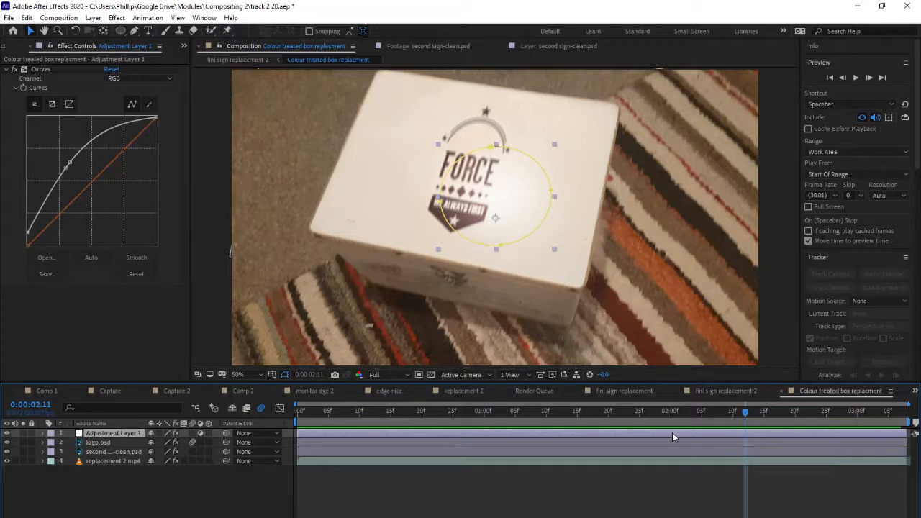
left_click_drag(750, 414, 385, 447)
left_click(364, 503)
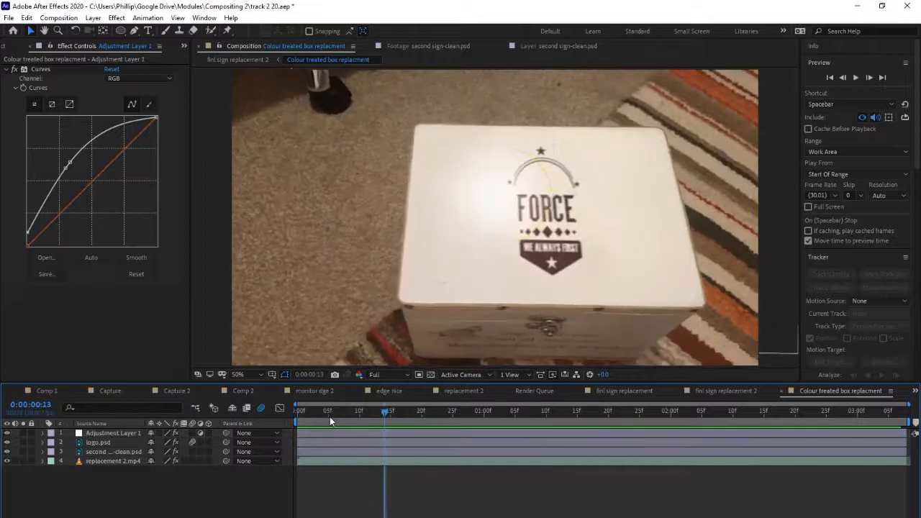
- Preview the finished composite from 0:00:00:02, and again from 0:00:00:14
left_click_drag(306, 418, 314, 419)
key("space")
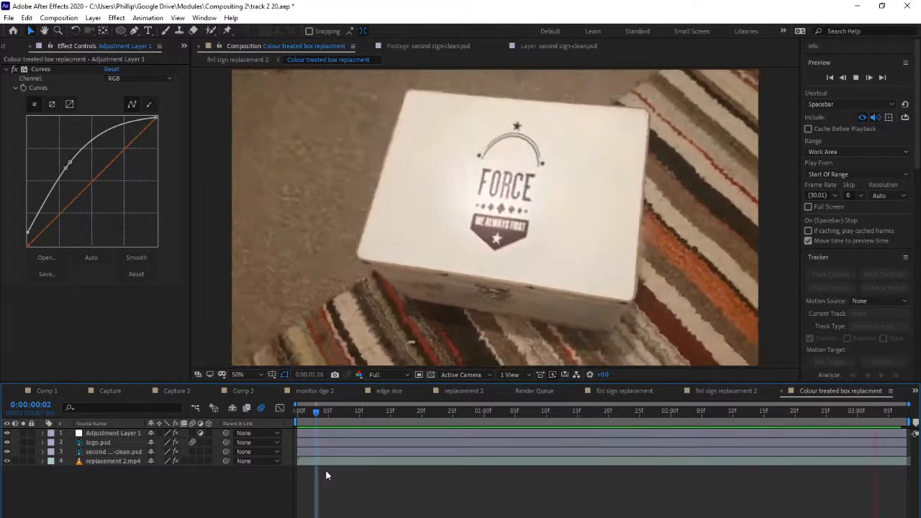
key("space")
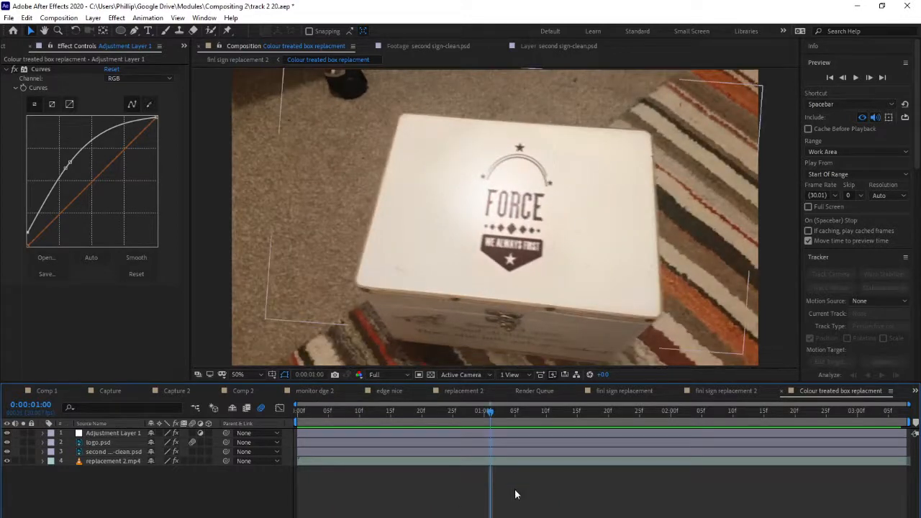
left_click_drag(402, 405, 388, 427)
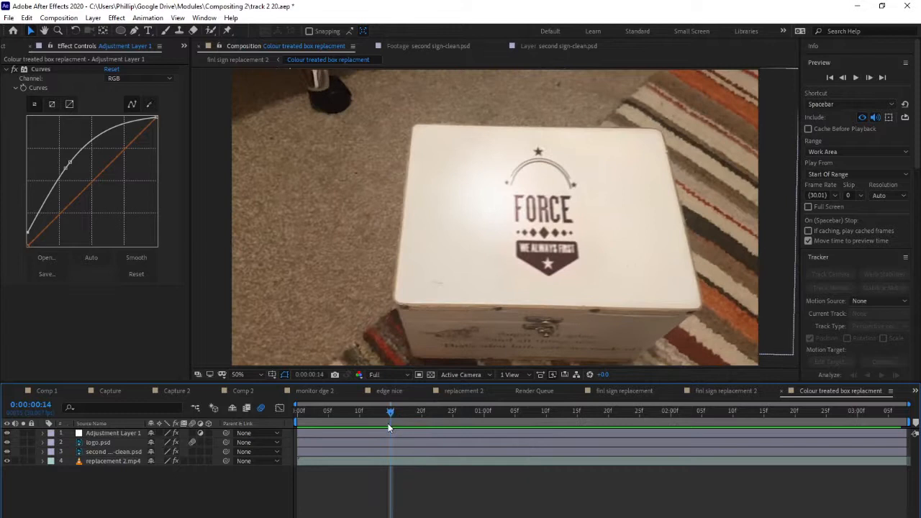
key("space")
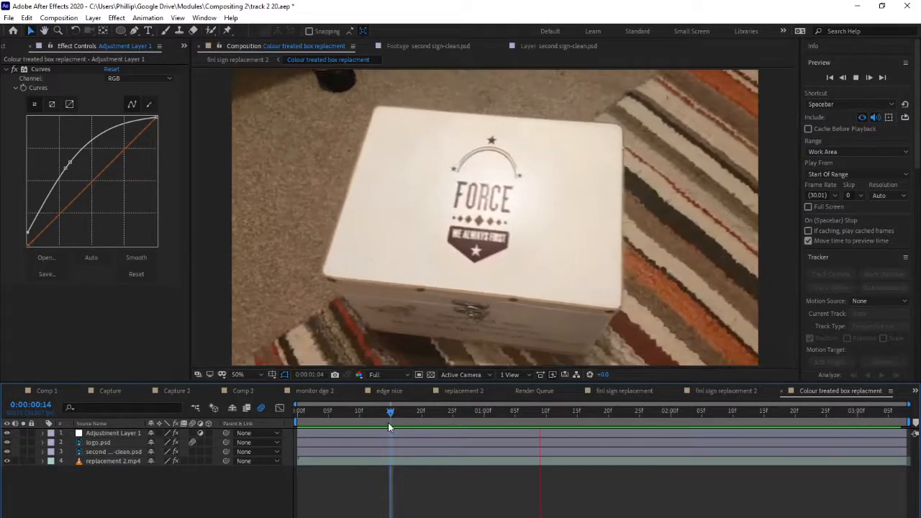
key("space")
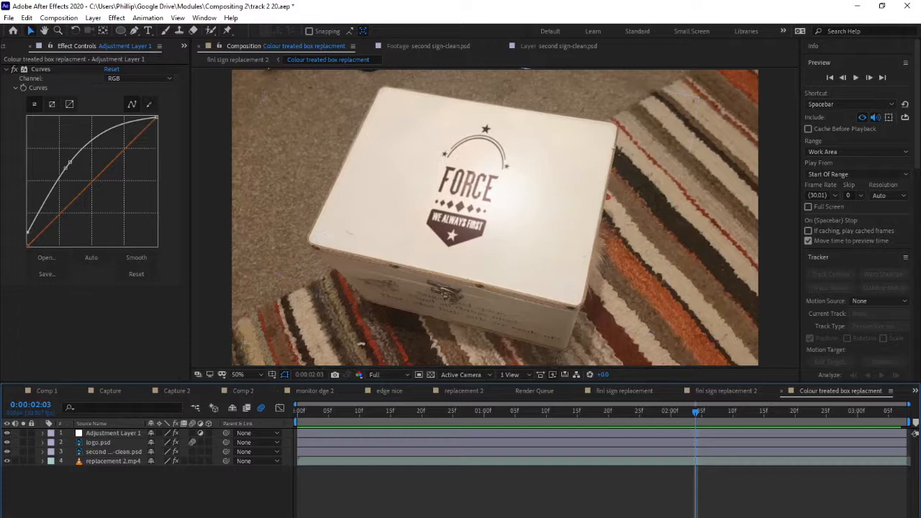
- Display the effects applied to second sign-clean.psd and logo.psd
left_click(109, 451)
left_click(98, 443)
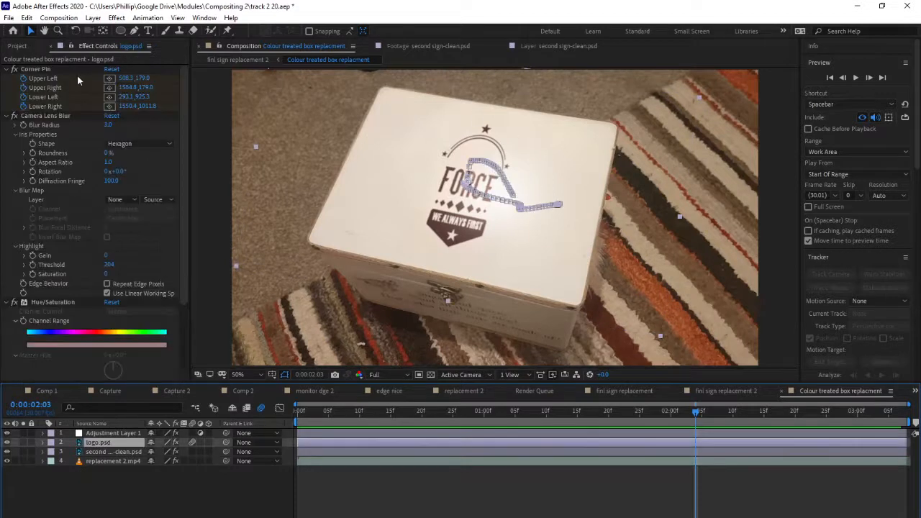